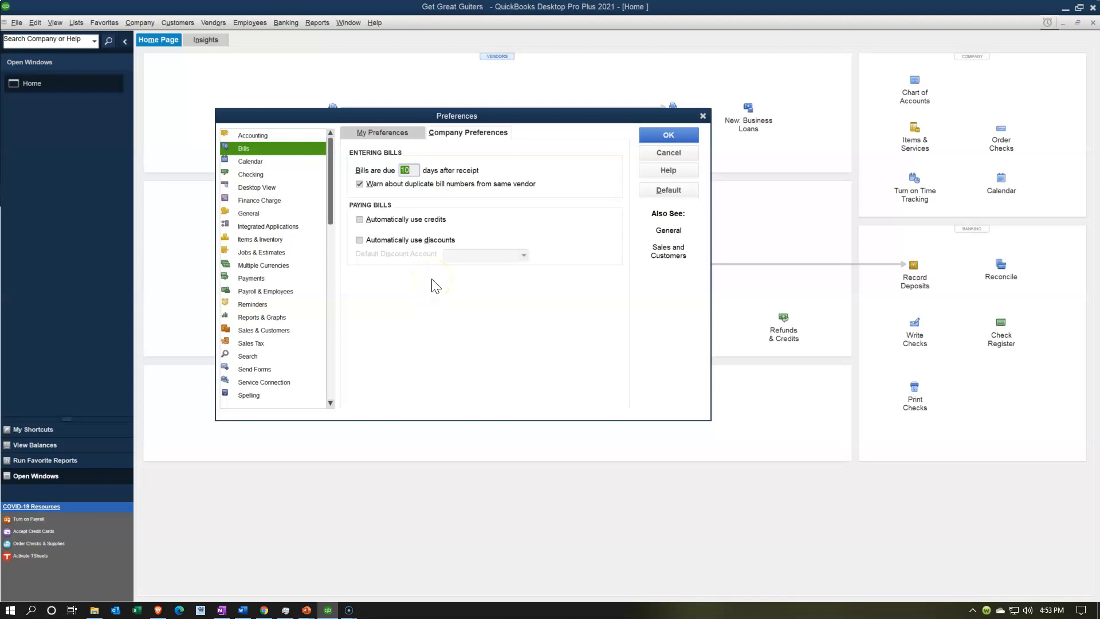
- Try out automatic use of discounts when paying bills, check its default discount account choices, and turn the option back off
{"action": "left_click", "coordinate": [359, 240]}
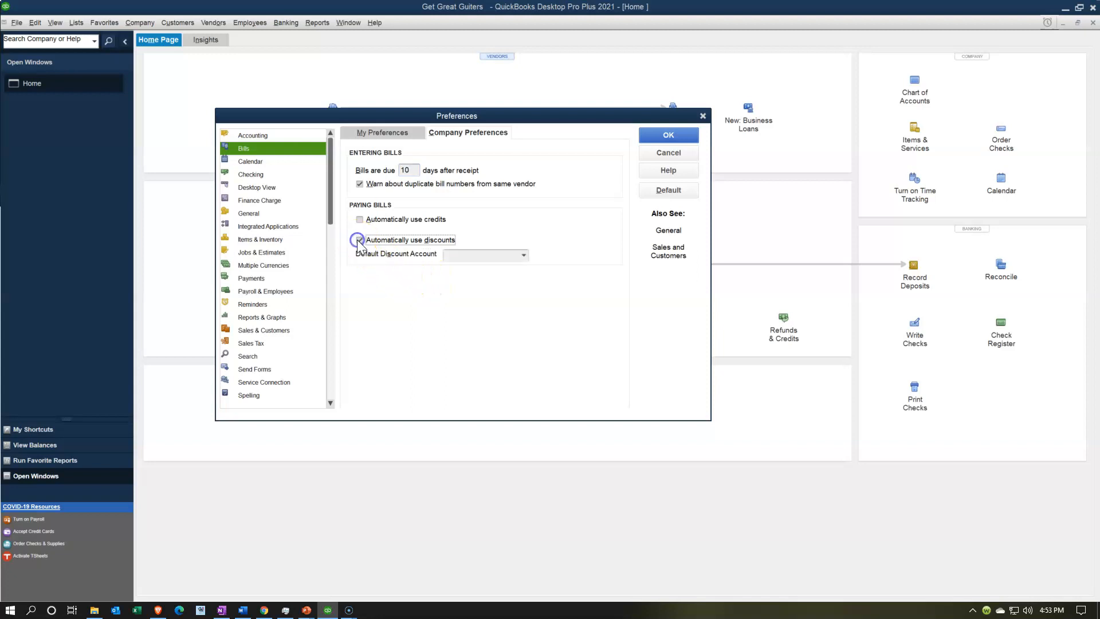
{"action": "left_click", "coordinate": [523, 255]}
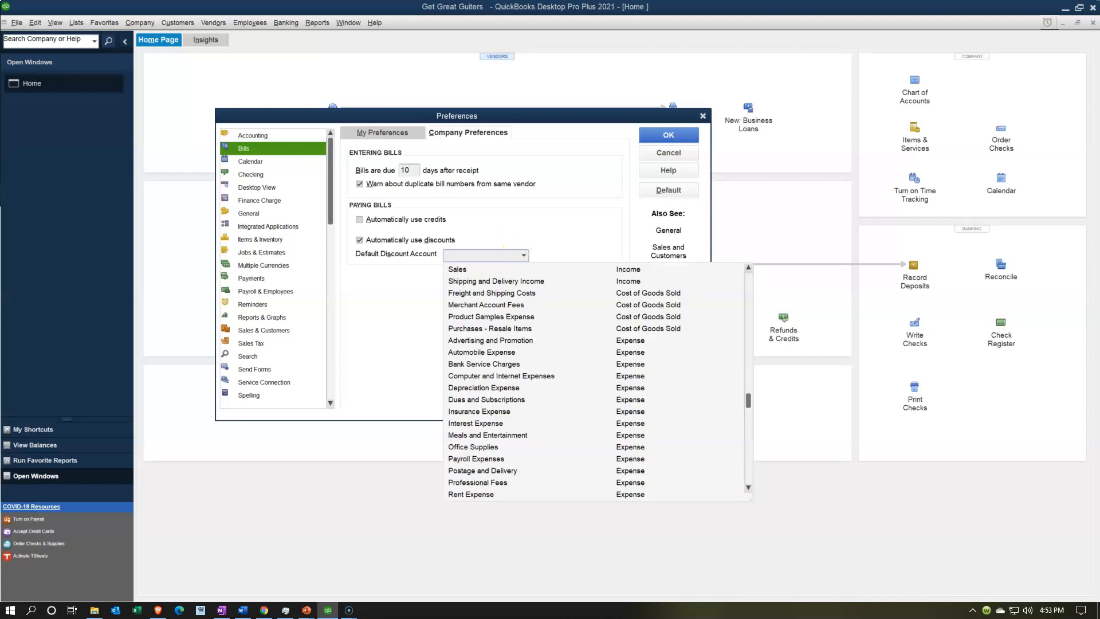
{"action": "left_click", "coordinate": [523, 255]}
{"action": "left_click", "coordinate": [361, 241]}
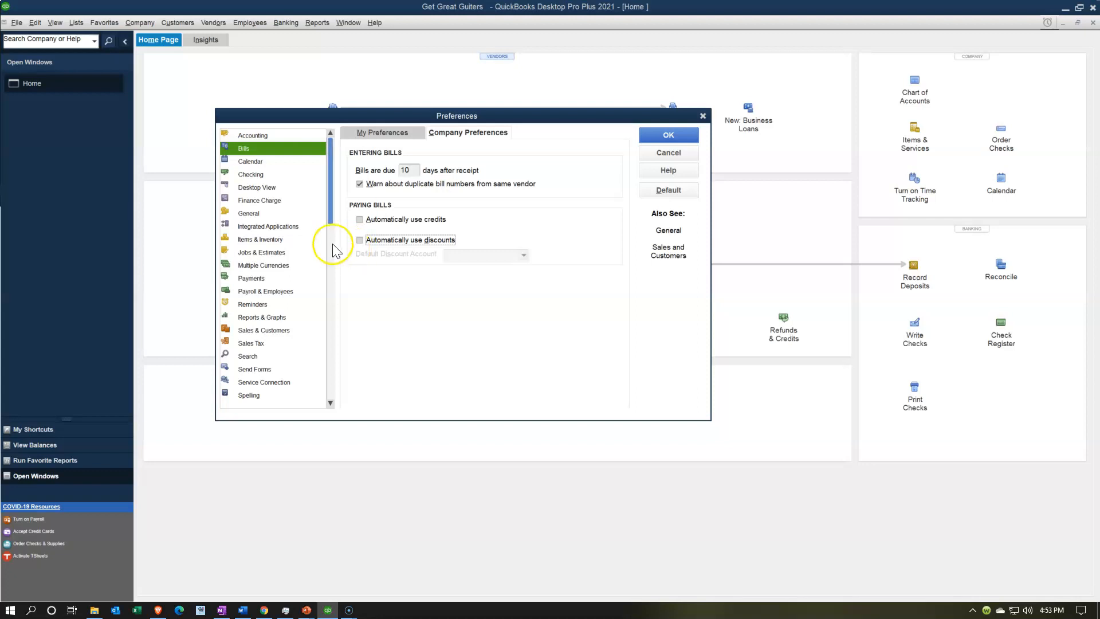
- Review the personal Calendar preferences, examining the choices for calendar view, weekly view and which transactions to show
{"action": "left_click", "coordinate": [253, 163]}
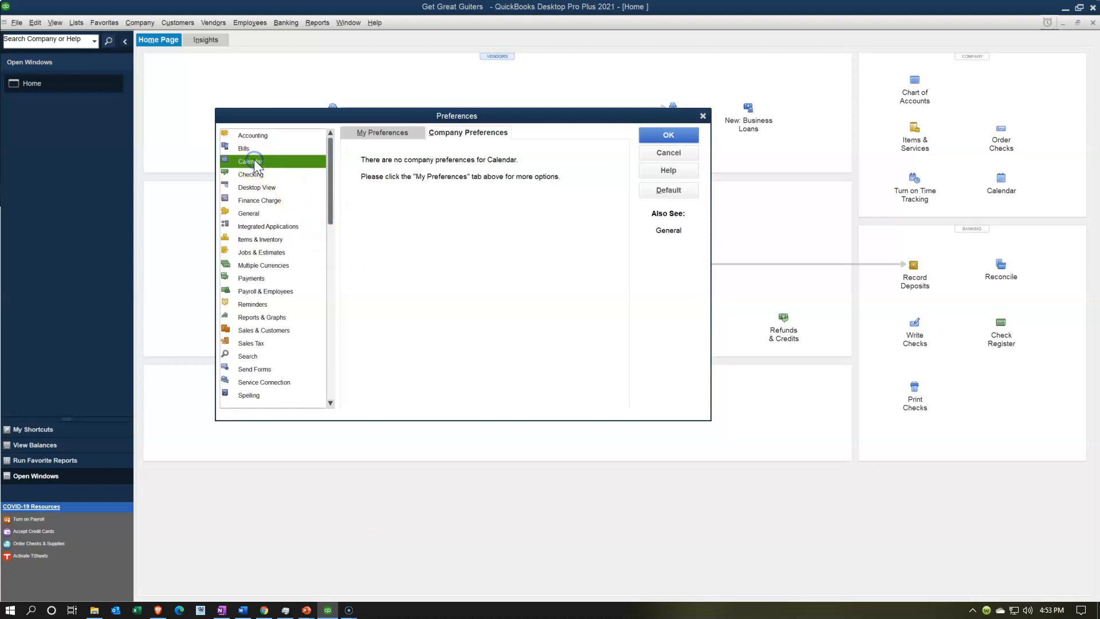
{"action": "left_click", "coordinate": [377, 138]}
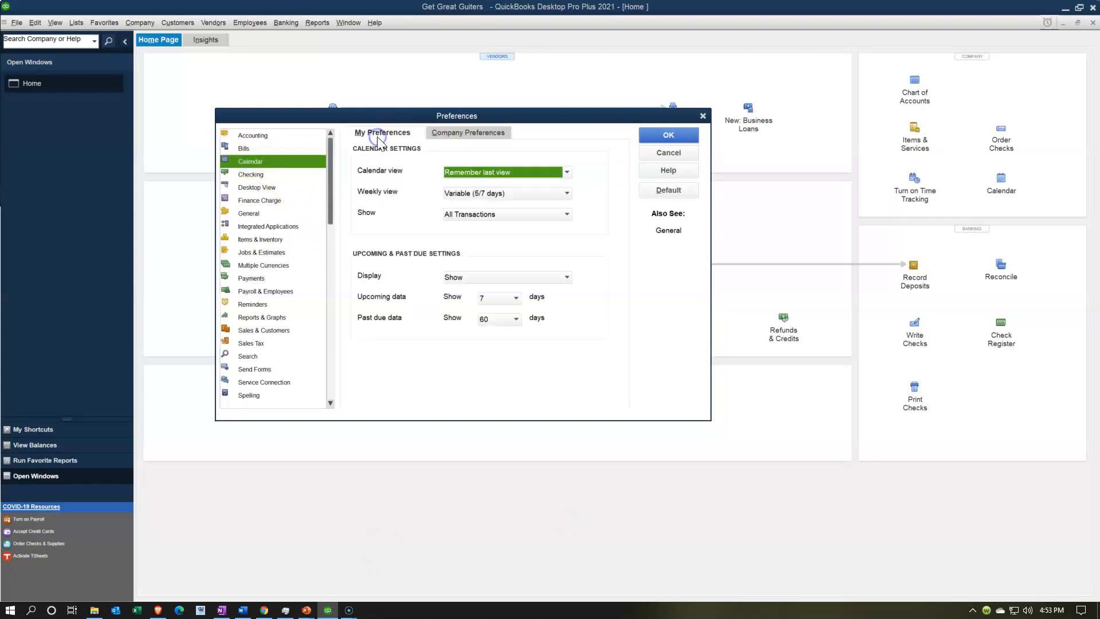
{"action": "left_click", "coordinate": [440, 138]}
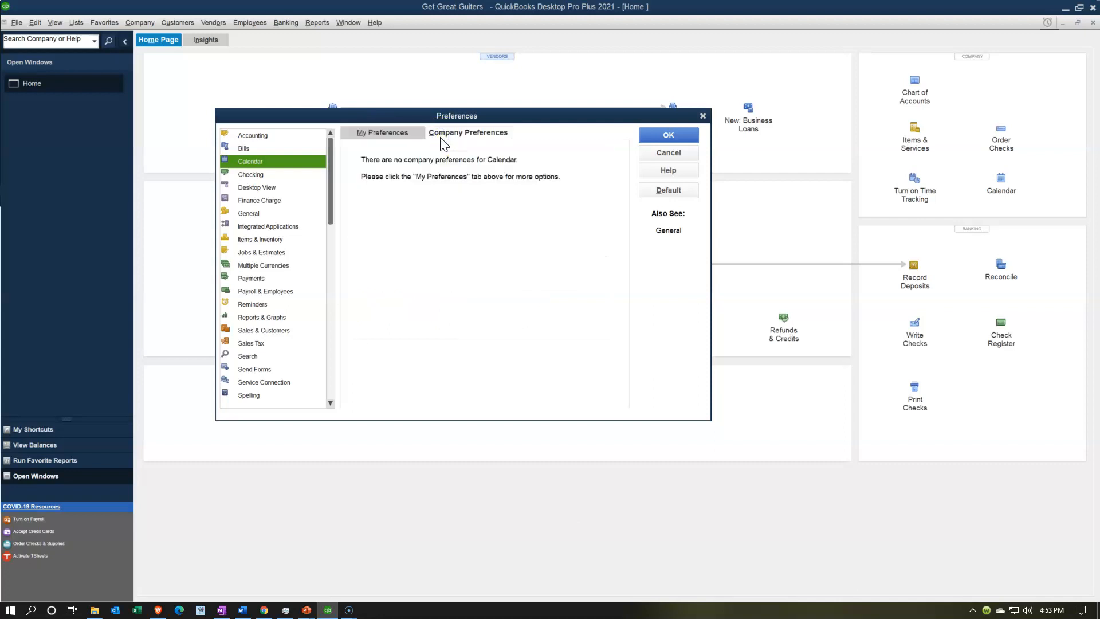
{"action": "left_click", "coordinate": [394, 134]}
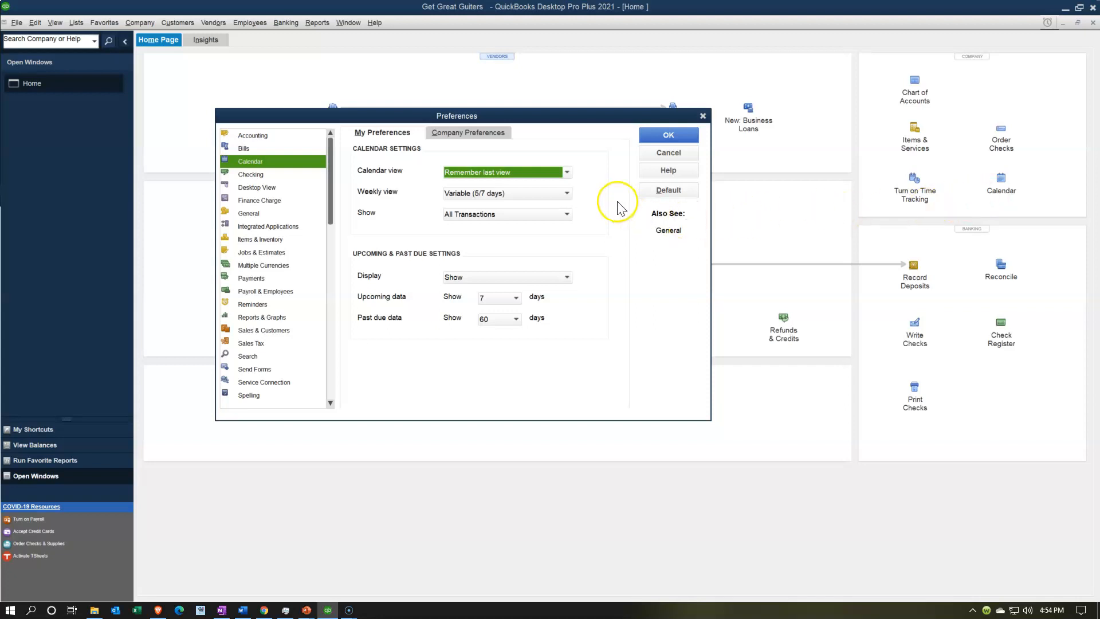
{"action": "left_click", "coordinate": [567, 172]}
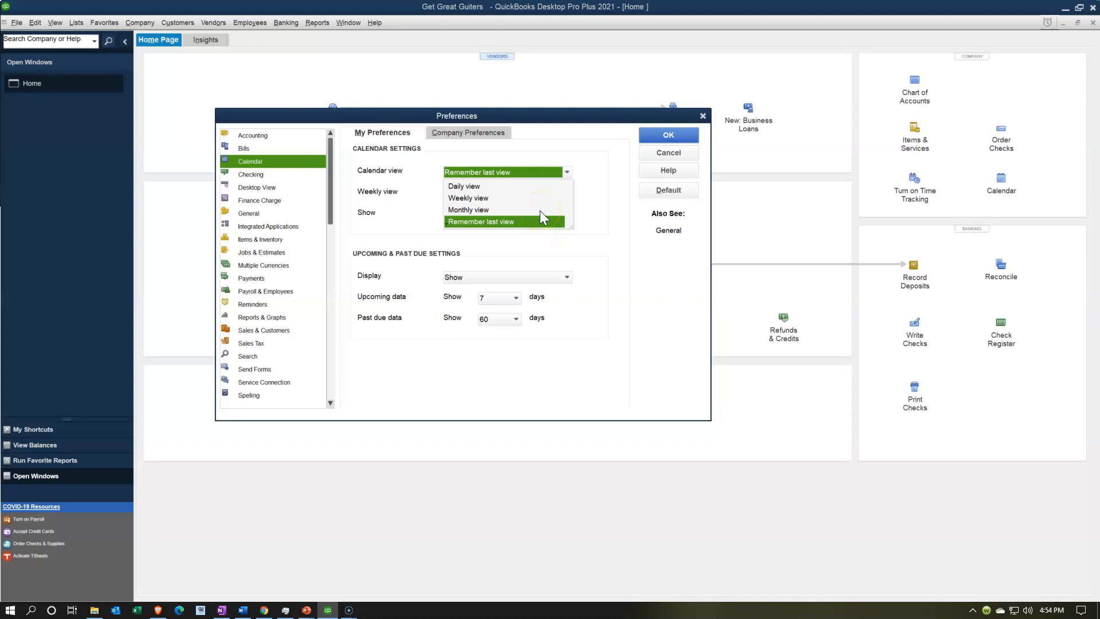
{"action": "left_click", "coordinate": [589, 201]}
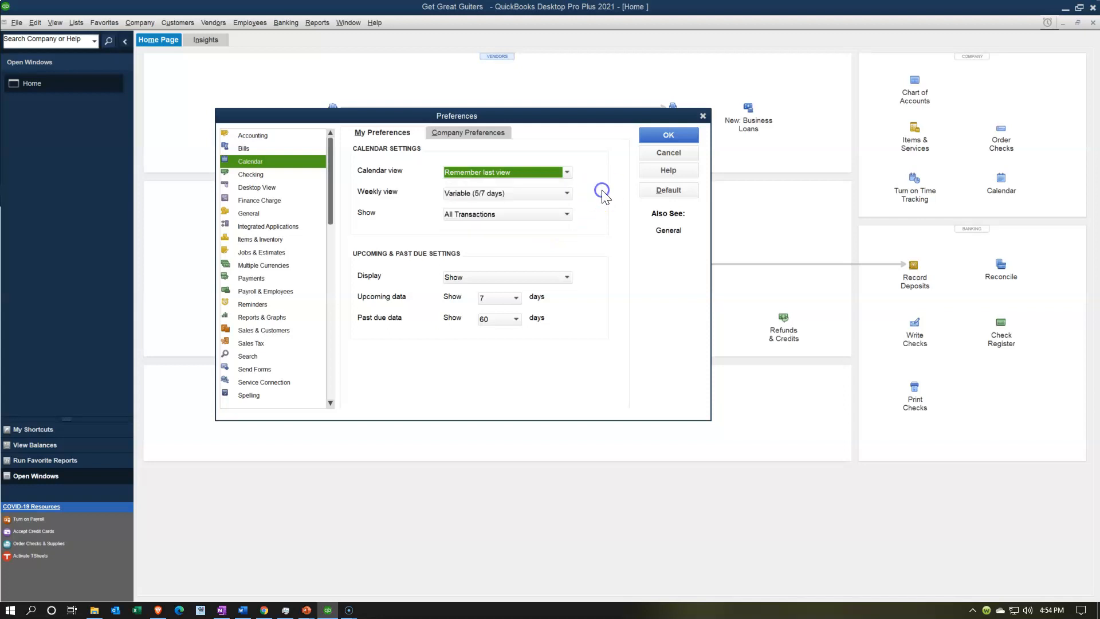
{"action": "left_click", "coordinate": [568, 193]}
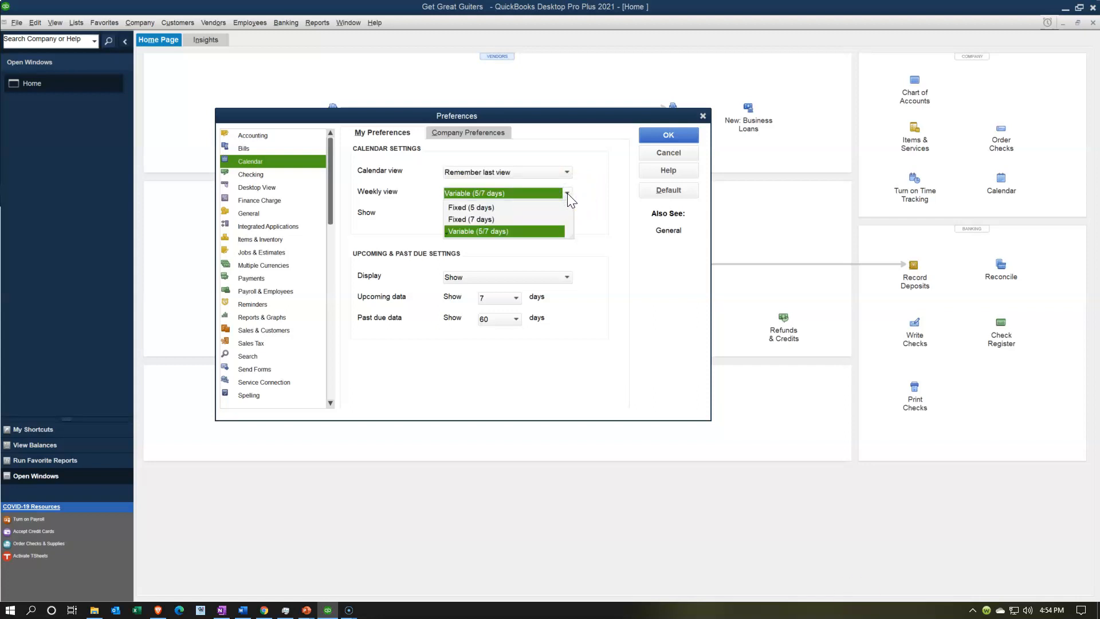
{"action": "left_click", "coordinate": [567, 193]}
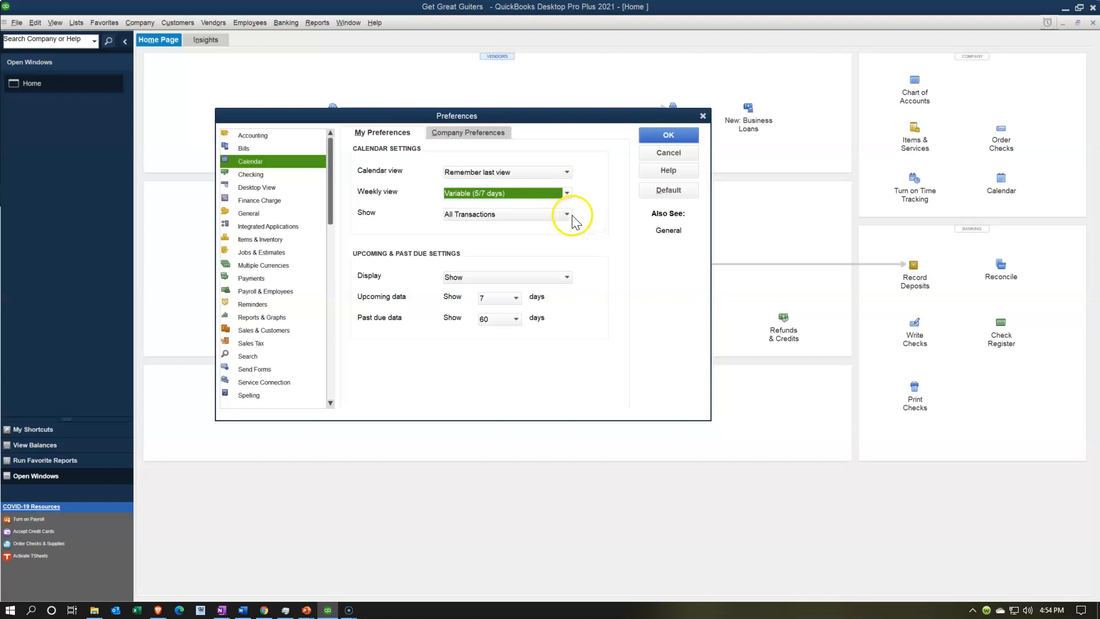
{"action": "left_click", "coordinate": [568, 215]}
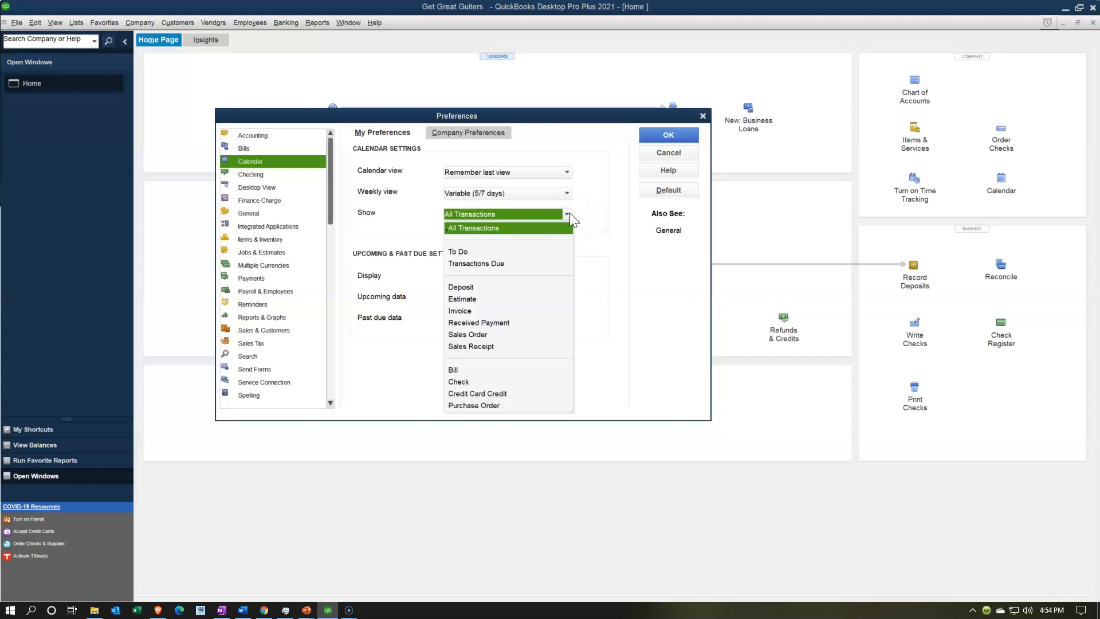
{"action": "left_click", "coordinate": [619, 229]}
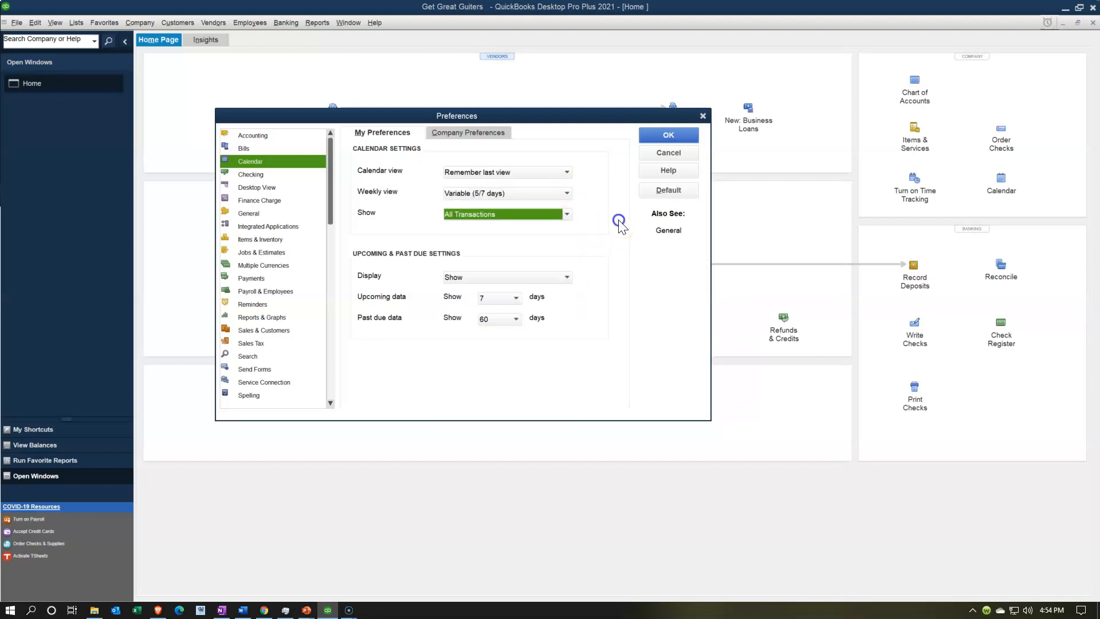
- Examine the display choices for upcoming and past due calendar data, and close the preferences
{"action": "left_click", "coordinate": [605, 261]}
{"action": "left_click", "coordinate": [566, 278]}
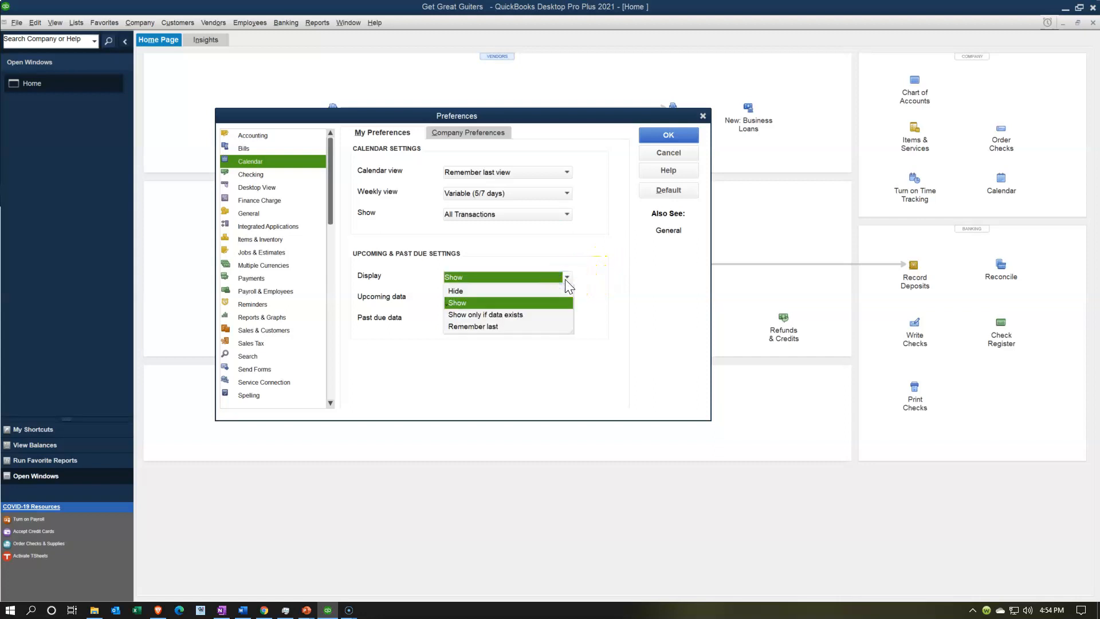
{"action": "left_click", "coordinate": [566, 278]}
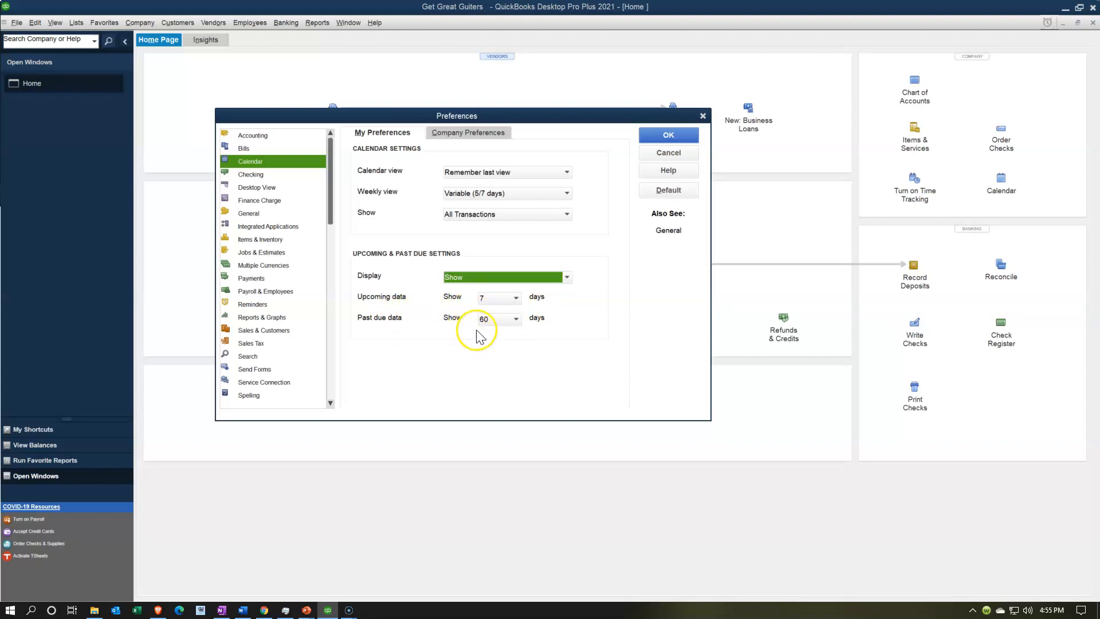
{"action": "left_click", "coordinate": [704, 117]}
- Open the company calendar from the home page, maximize it, and show the open window list
{"action": "left_click", "coordinate": [1000, 186]}
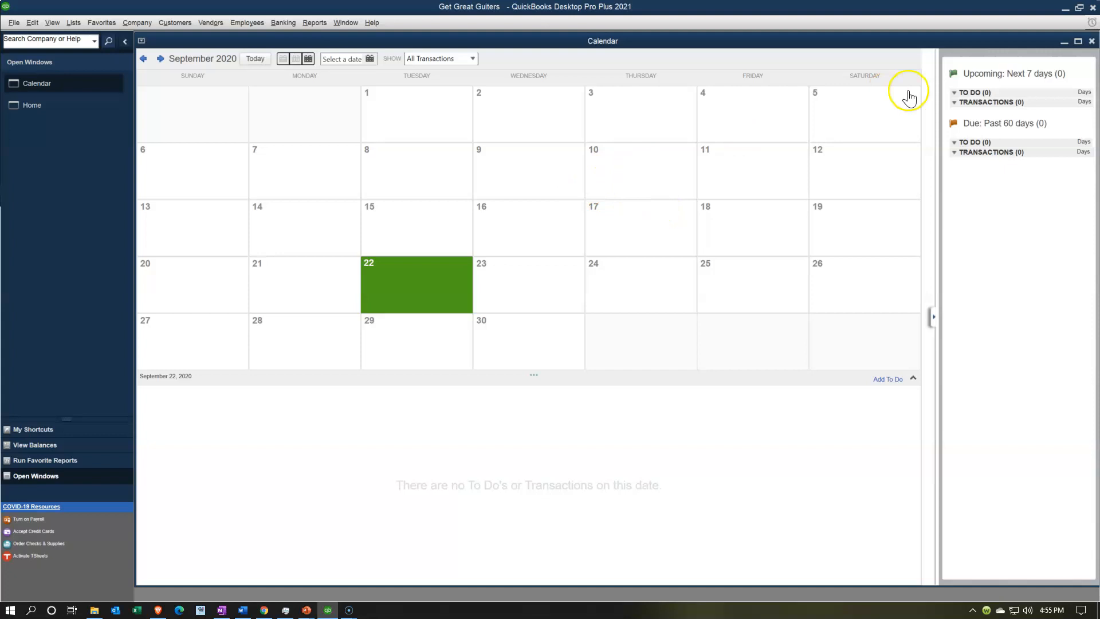
{"action": "left_click", "coordinate": [1078, 42]}
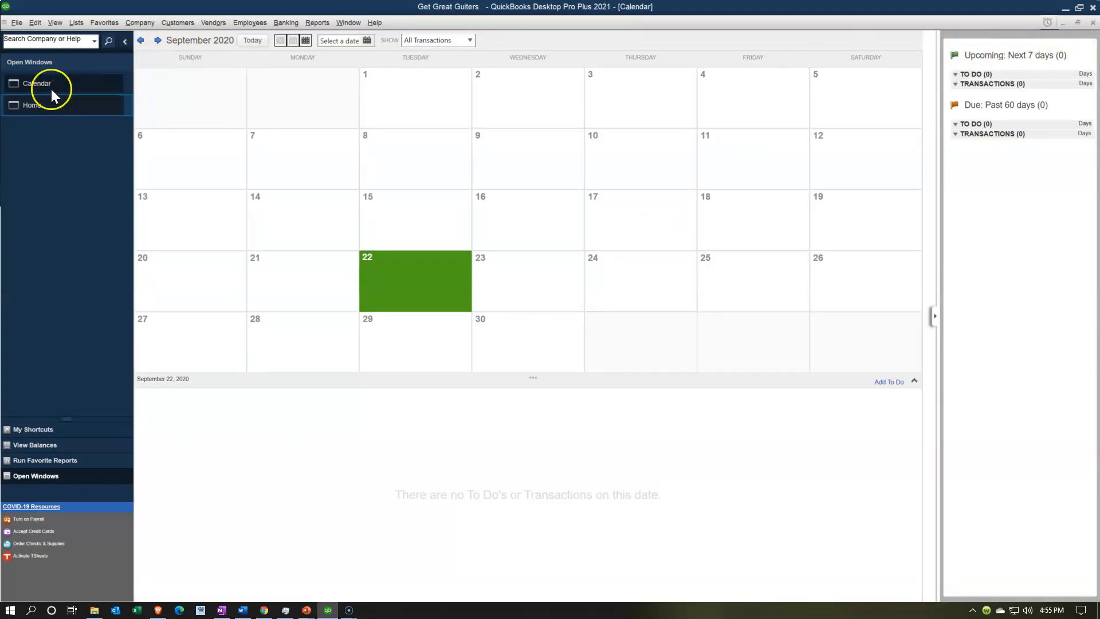
{"action": "left_click", "coordinate": [55, 22]}
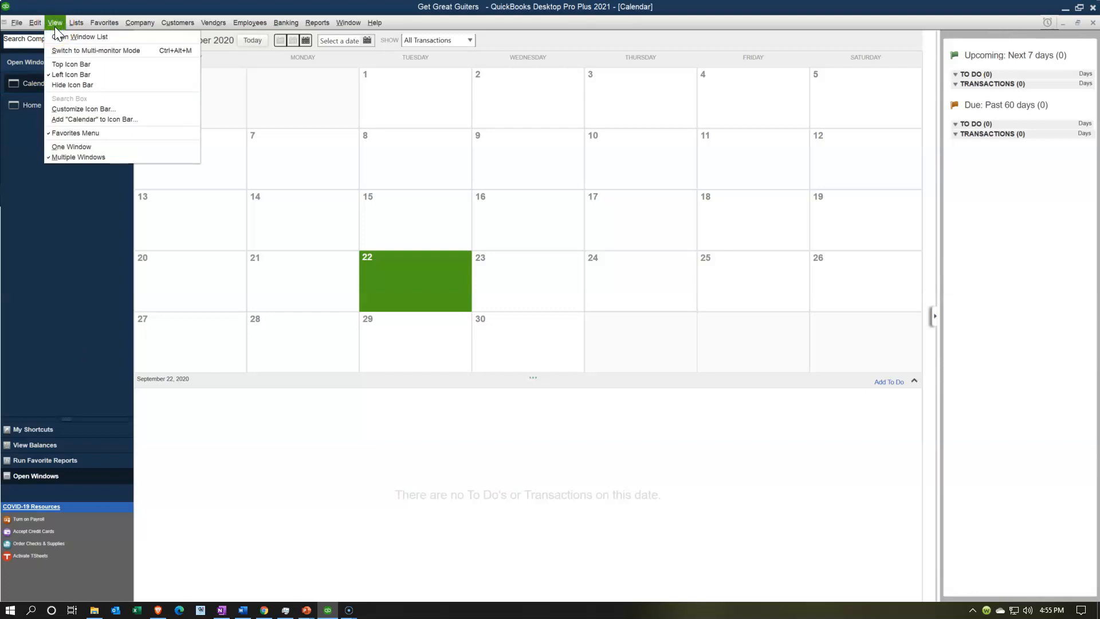
{"action": "left_click", "coordinate": [88, 38]}
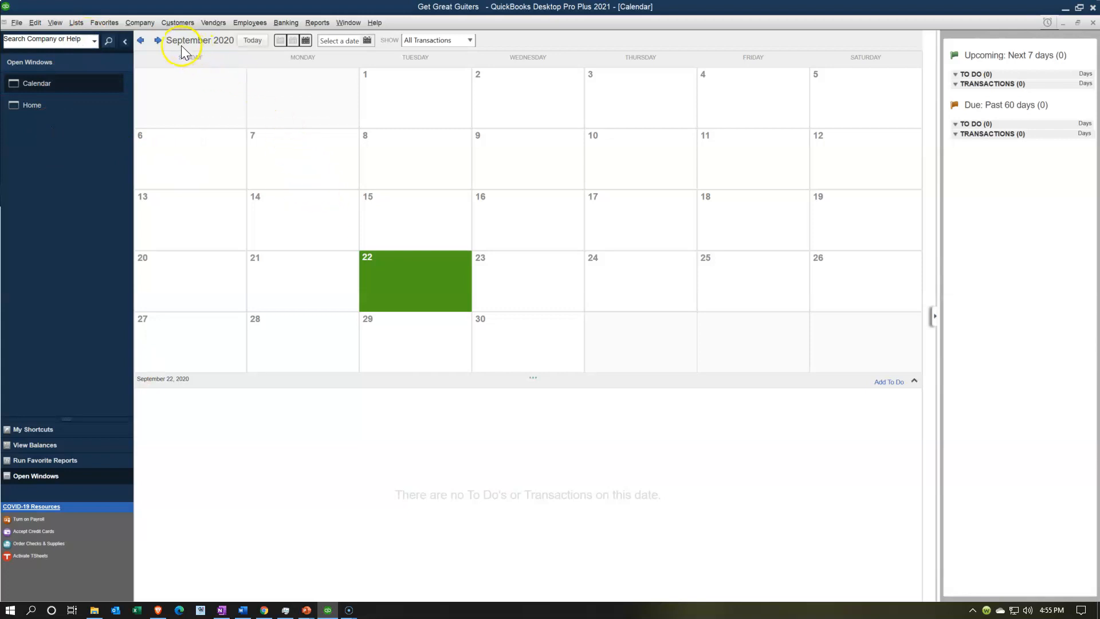
- View the calendar in its daily, weekly and monthly layouts, and close it to return to the home page
{"action": "left_click", "coordinate": [280, 40]}
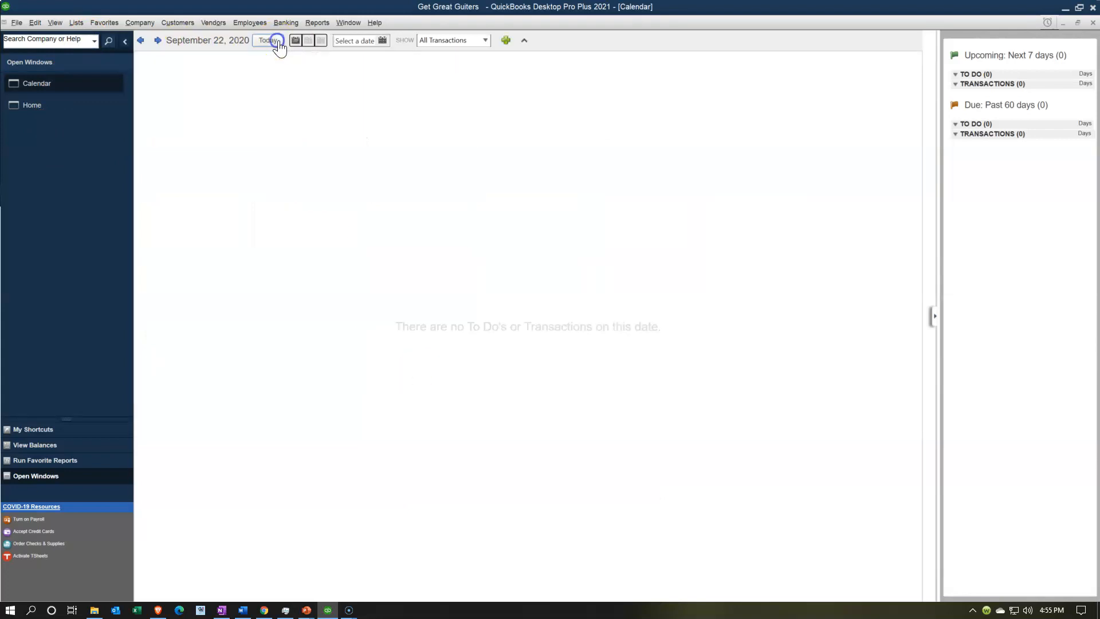
{"action": "left_click", "coordinate": [308, 40]}
{"action": "left_click", "coordinate": [320, 41]}
{"action": "left_click", "coordinate": [352, 153]}
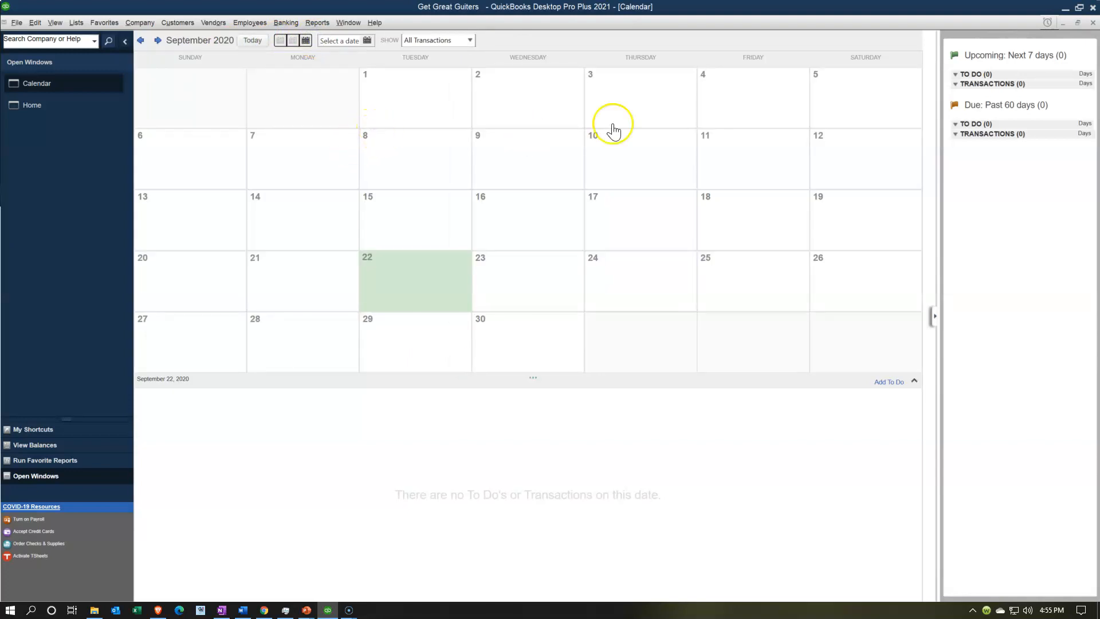
{"action": "left_click", "coordinate": [1093, 23]}
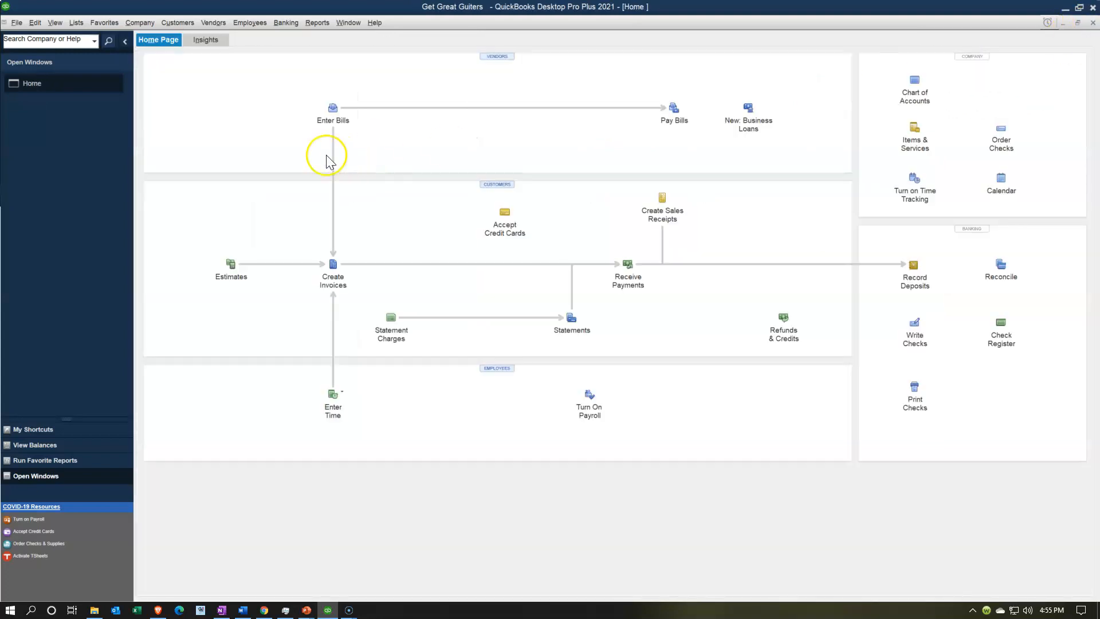
- Reopen the preferences at the personal Checking settings and enable the default account option for the Write Checks form, checking its account choices
{"action": "left_click", "coordinate": [35, 23]}
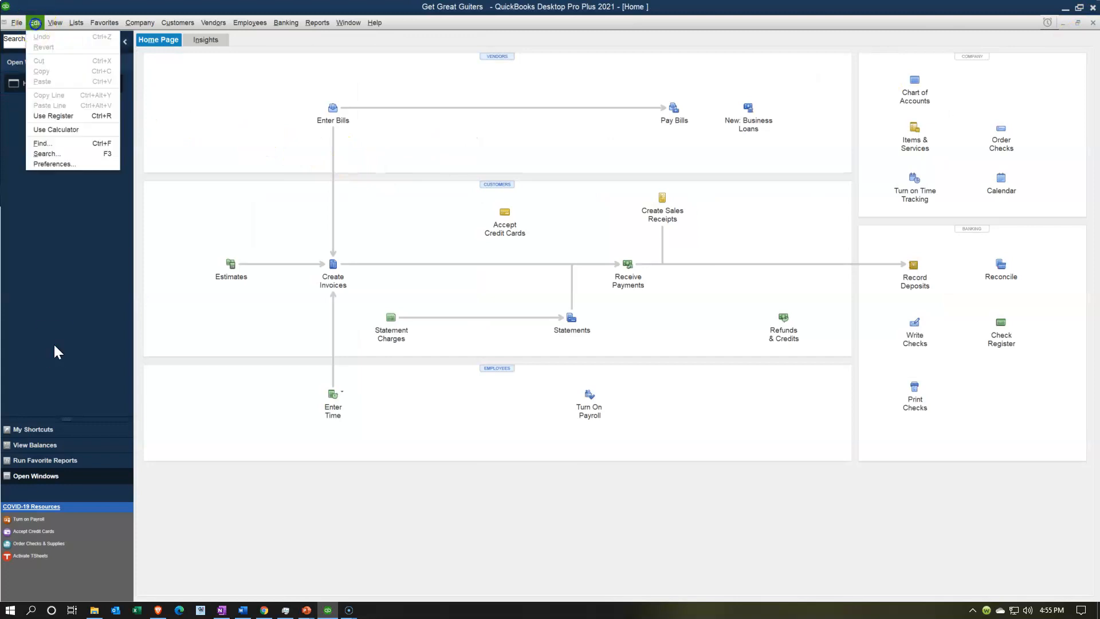
{"action": "left_click", "coordinate": [64, 163]}
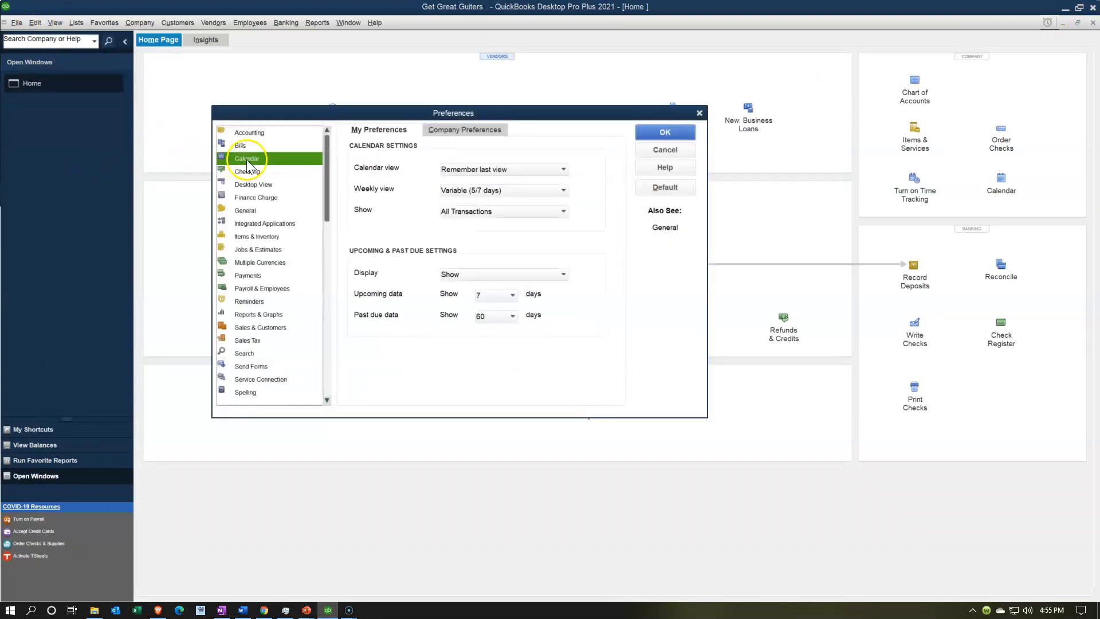
{"action": "left_click", "coordinate": [247, 172]}
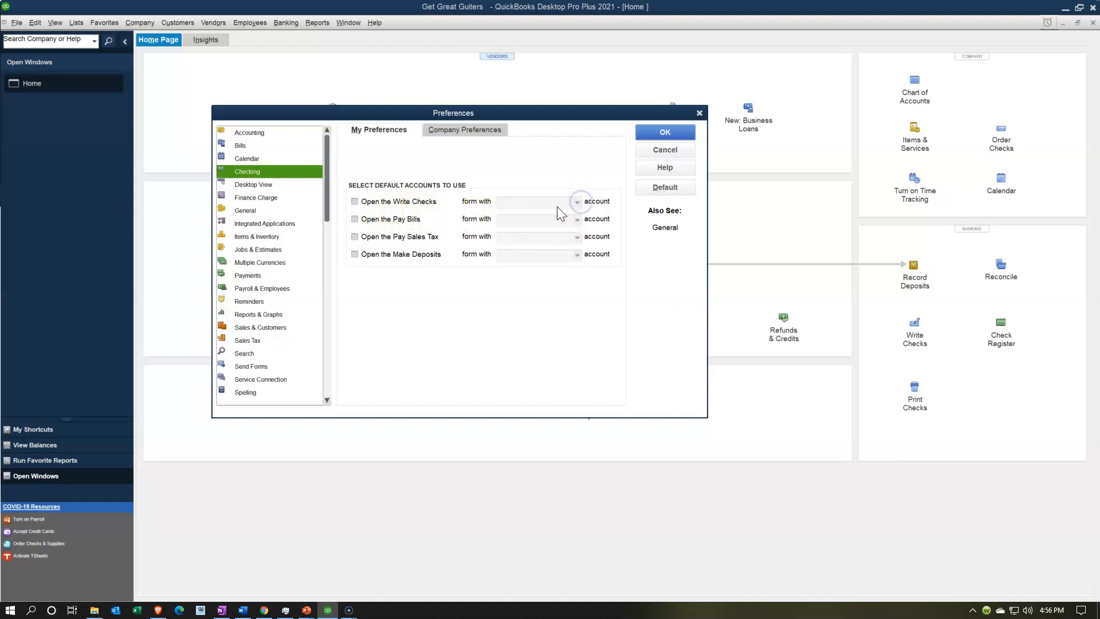
{"action": "left_click", "coordinate": [354, 202]}
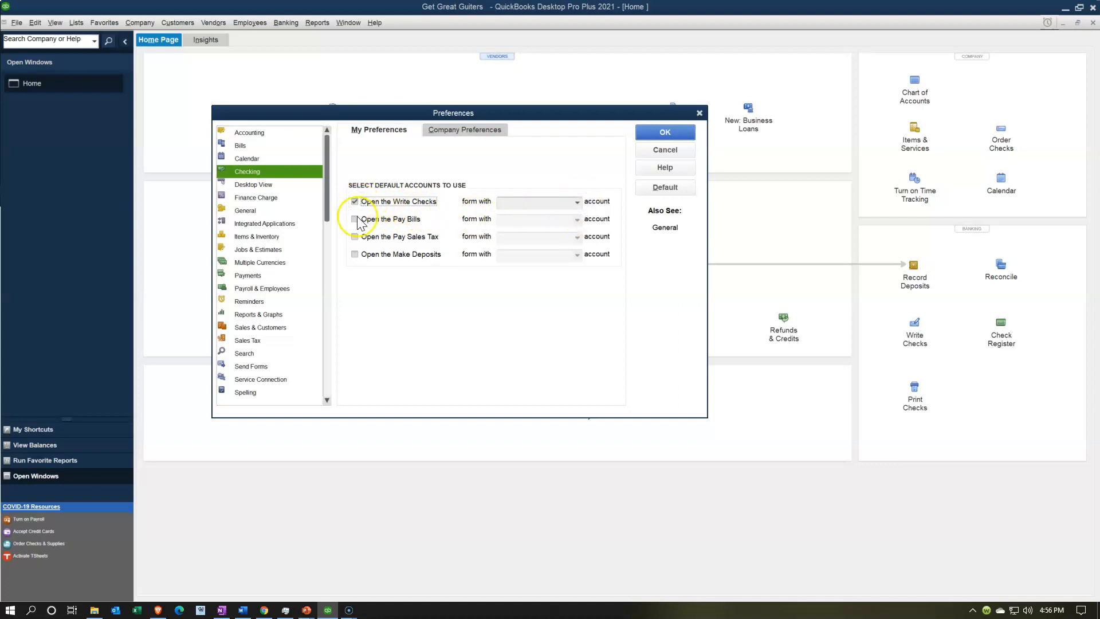
{"action": "left_click", "coordinate": [577, 202]}
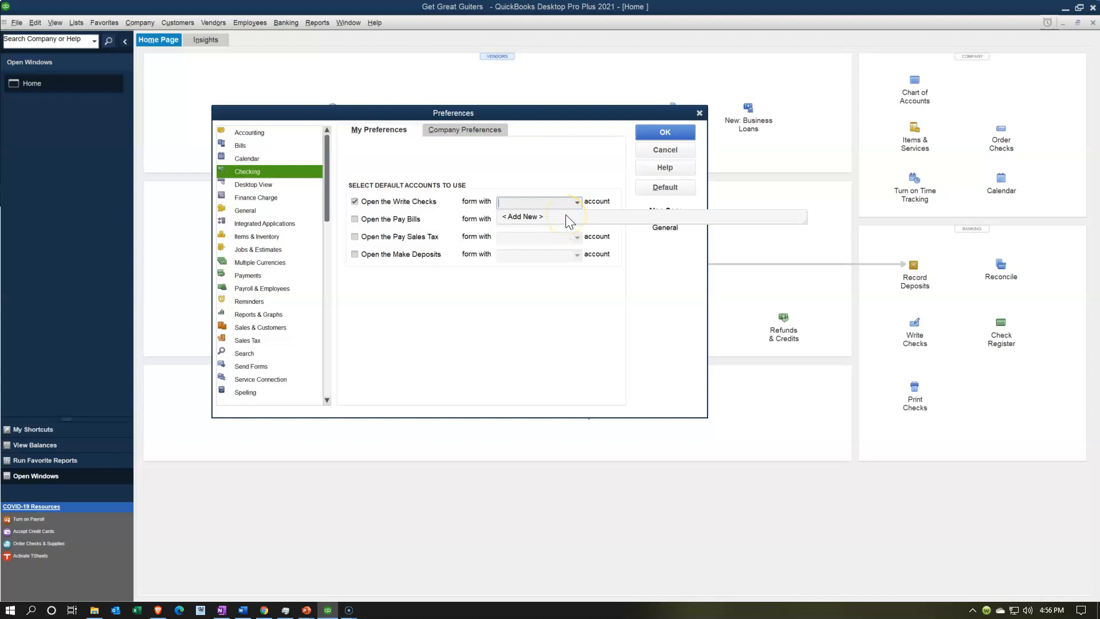
{"action": "left_click", "coordinate": [565, 198]}
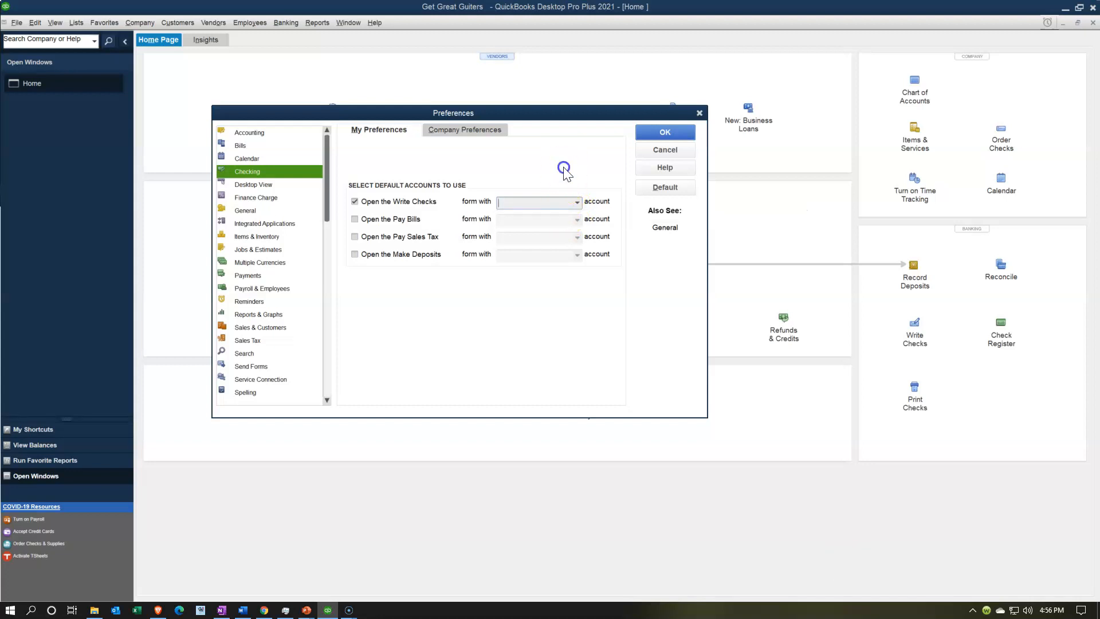
- Enable the default account options for the Pay Bills, Pay Sales Tax and Make Deposits forms, checking the account choices of each
{"action": "left_click", "coordinate": [356, 220]}
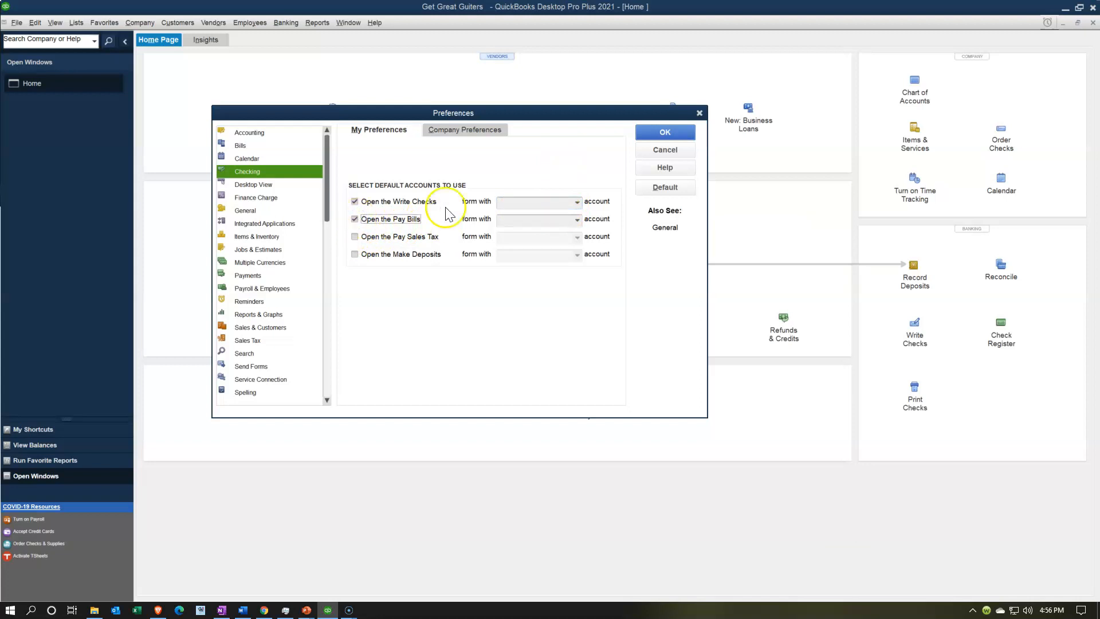
{"action": "left_click", "coordinate": [576, 220]}
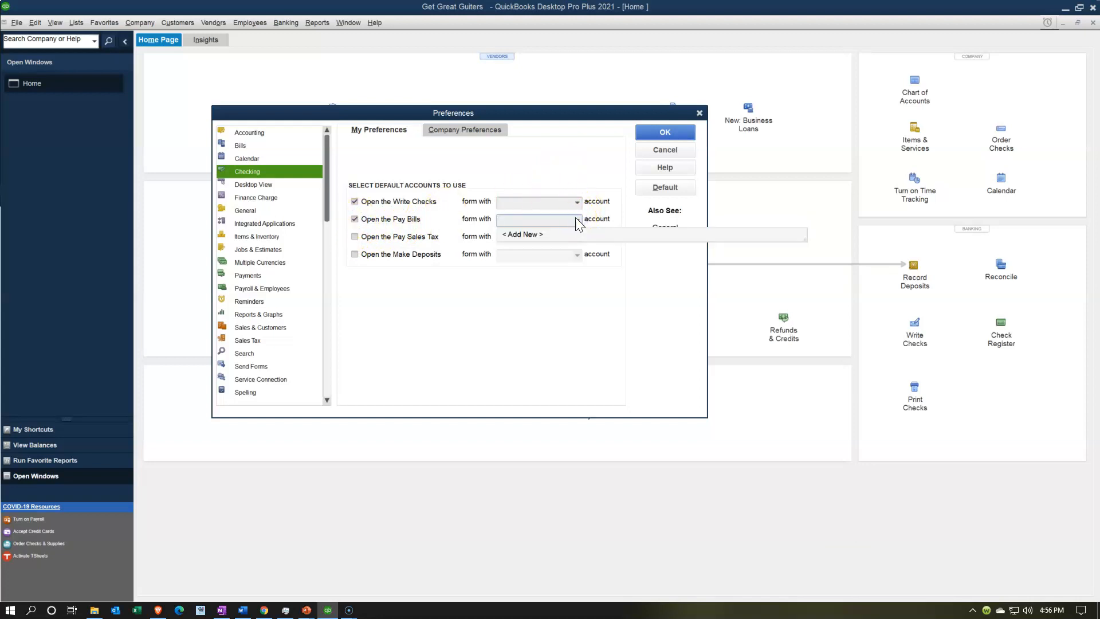
{"action": "left_click", "coordinate": [355, 237]}
{"action": "left_click", "coordinate": [355, 236]}
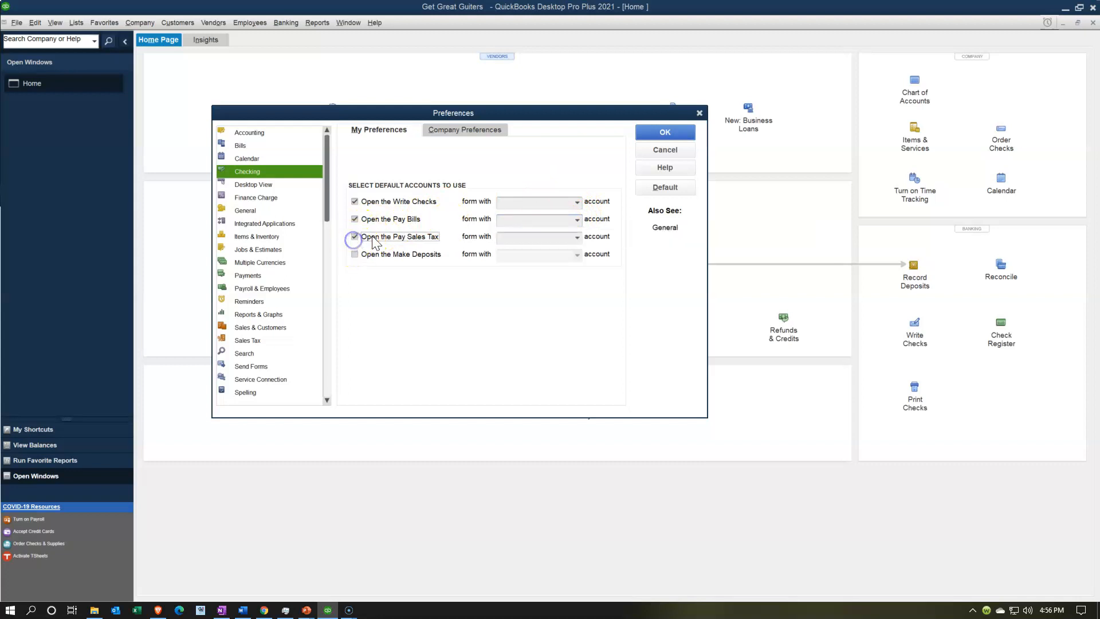
{"action": "left_click", "coordinate": [577, 237]}
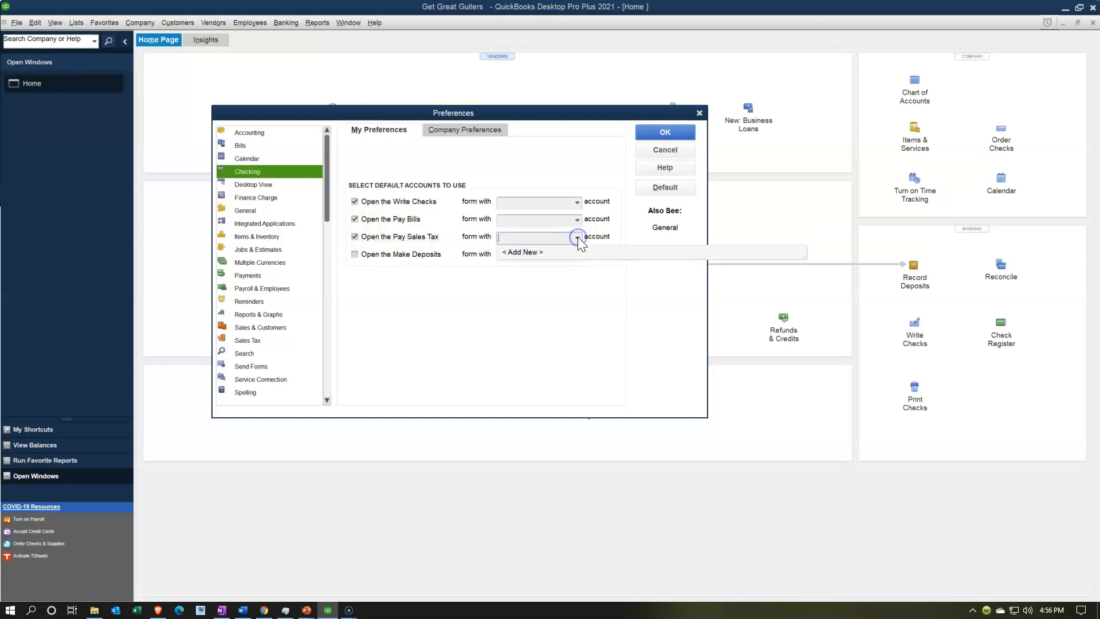
{"action": "left_click", "coordinate": [578, 236]}
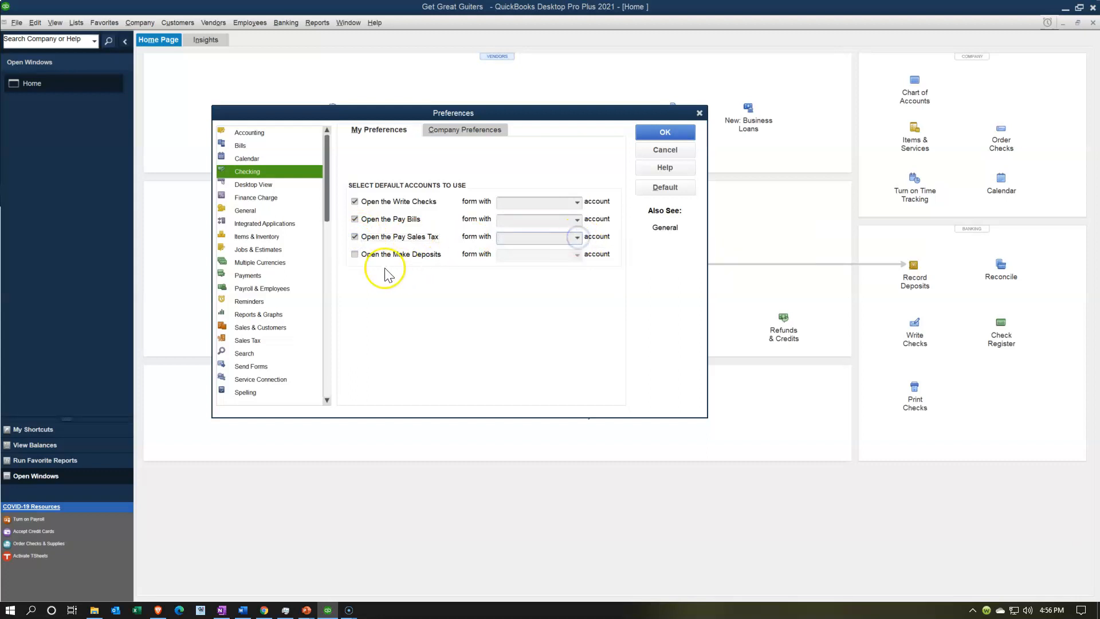
{"action": "left_click", "coordinate": [358, 254]}
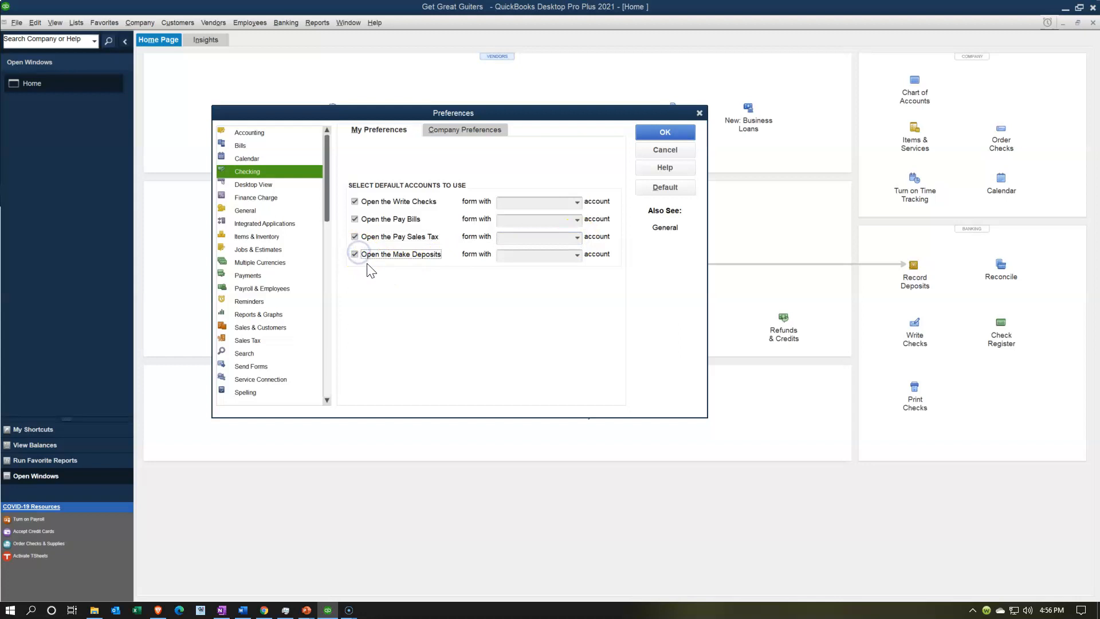
{"action": "left_click", "coordinate": [577, 254]}
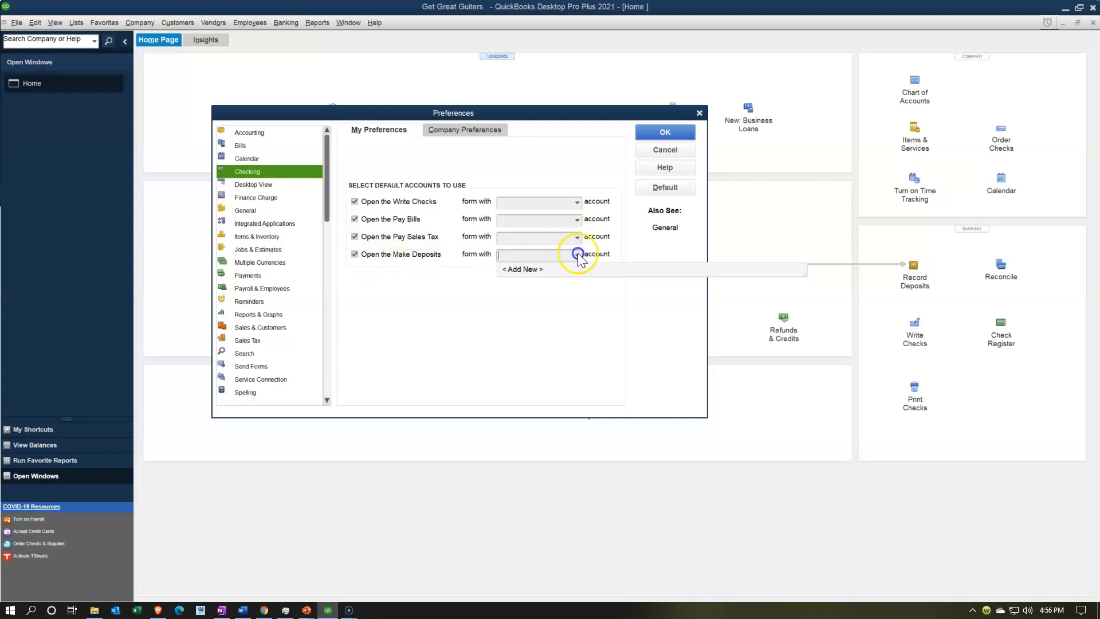
{"action": "left_click", "coordinate": [578, 257]}
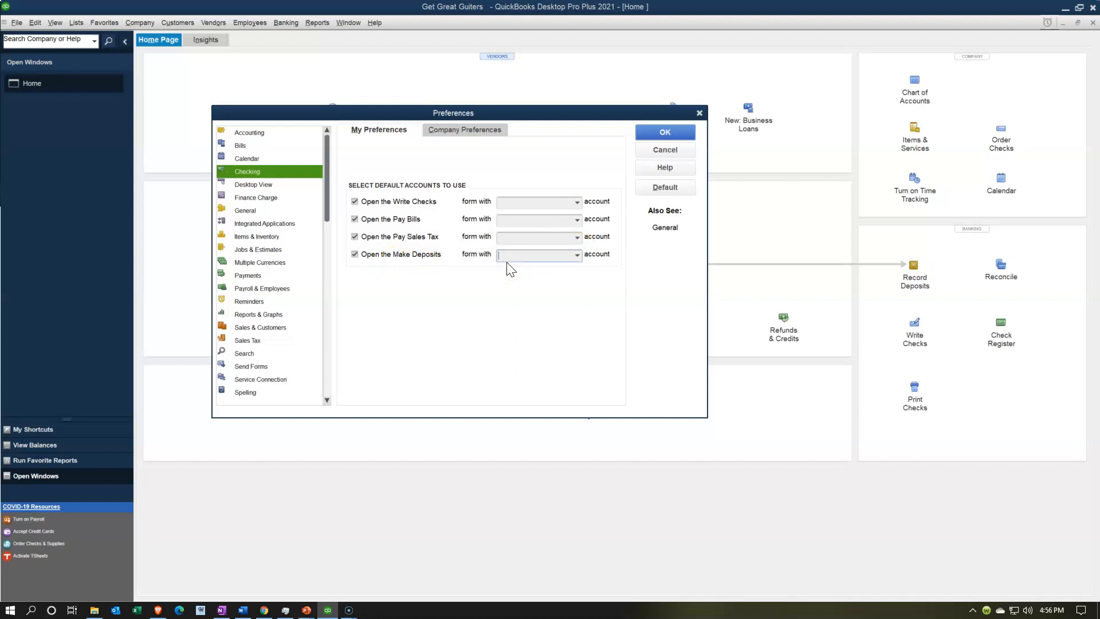
- Clear the default account options for the Make Deposits, Pay Sales Tax, Pay Bills and Write Checks forms
{"action": "left_click", "coordinate": [355, 254]}
{"action": "left_click", "coordinate": [356, 236]}
{"action": "left_click", "coordinate": [356, 220]}
{"action": "left_click", "coordinate": [356, 202]}
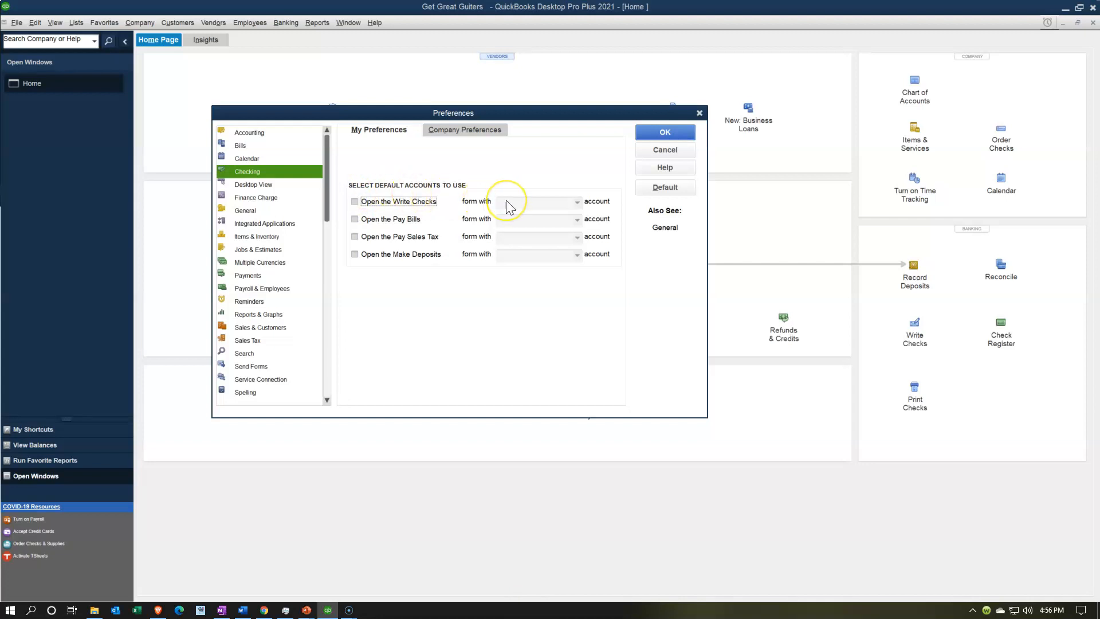
- In the company Checking preferences, try the default account options for Create Paychecks and Pay Payroll Liabilities, and clear both again
{"action": "left_click", "coordinate": [461, 128]}
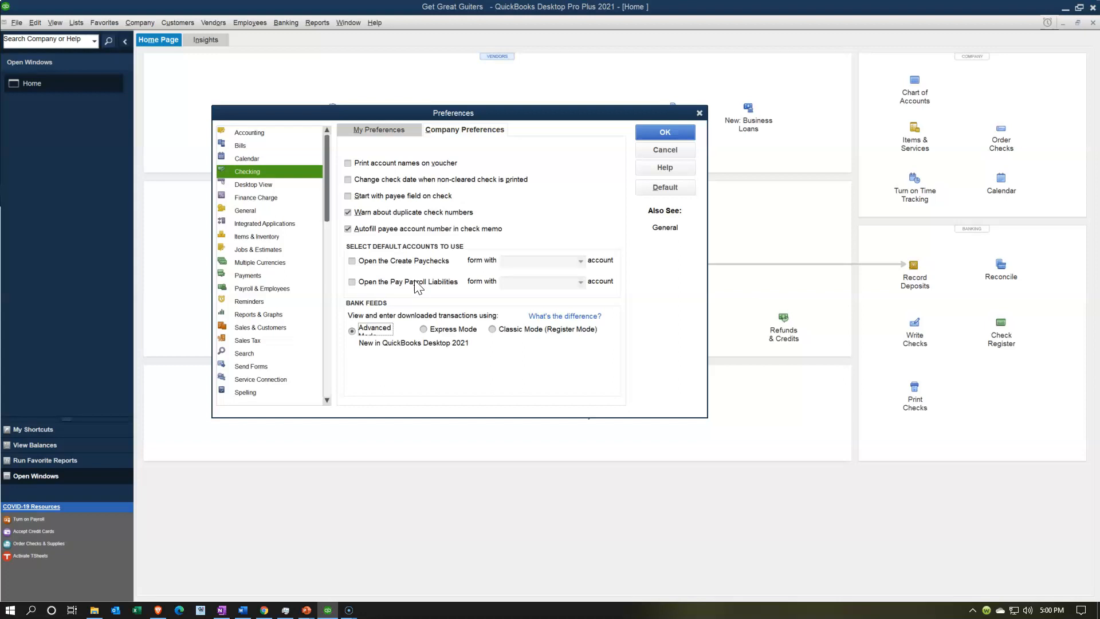
{"action": "left_click", "coordinate": [353, 263]}
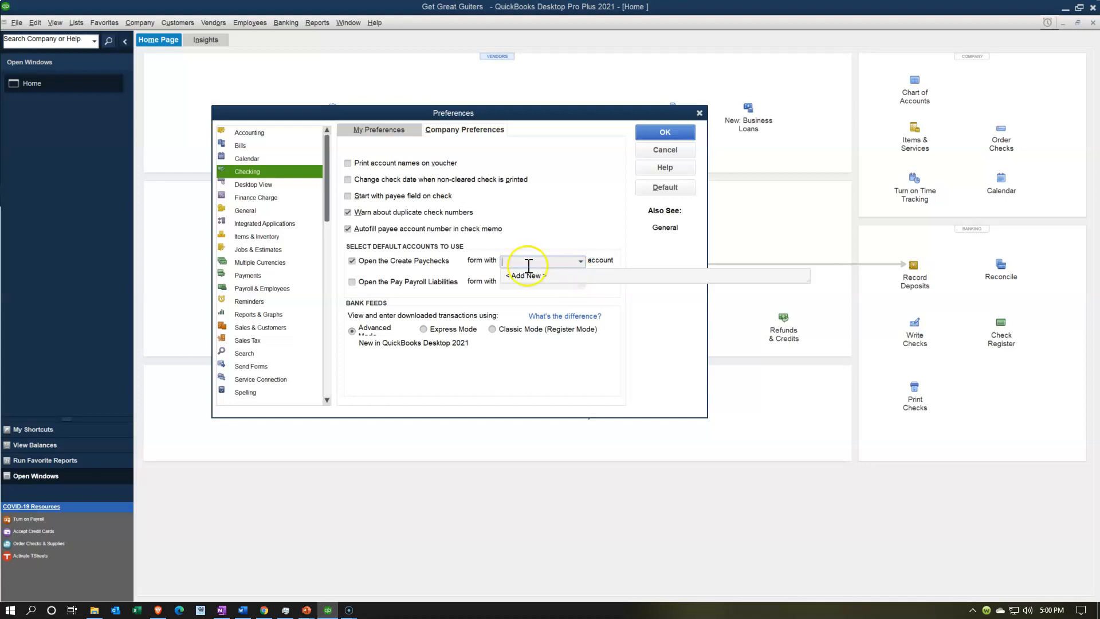
{"action": "left_click", "coordinate": [353, 261]}
{"action": "left_click", "coordinate": [353, 282]}
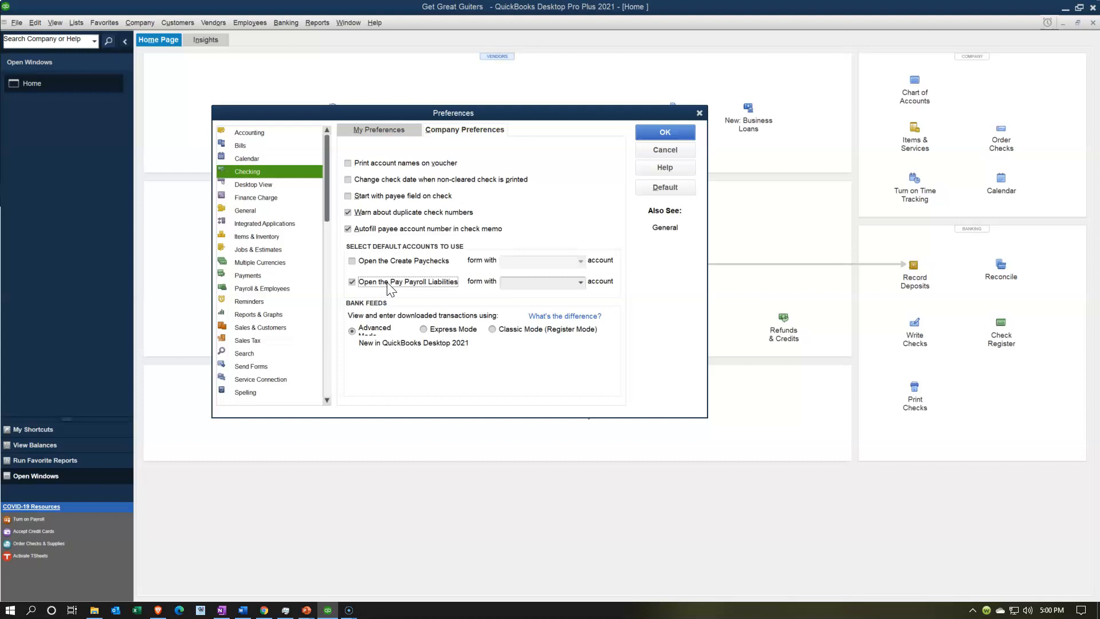
{"action": "left_click", "coordinate": [360, 283]}
- Try the Express and Classic (Register) modes for bank feeds, and switch back to Advanced Mode
{"action": "left_click", "coordinate": [424, 329]}
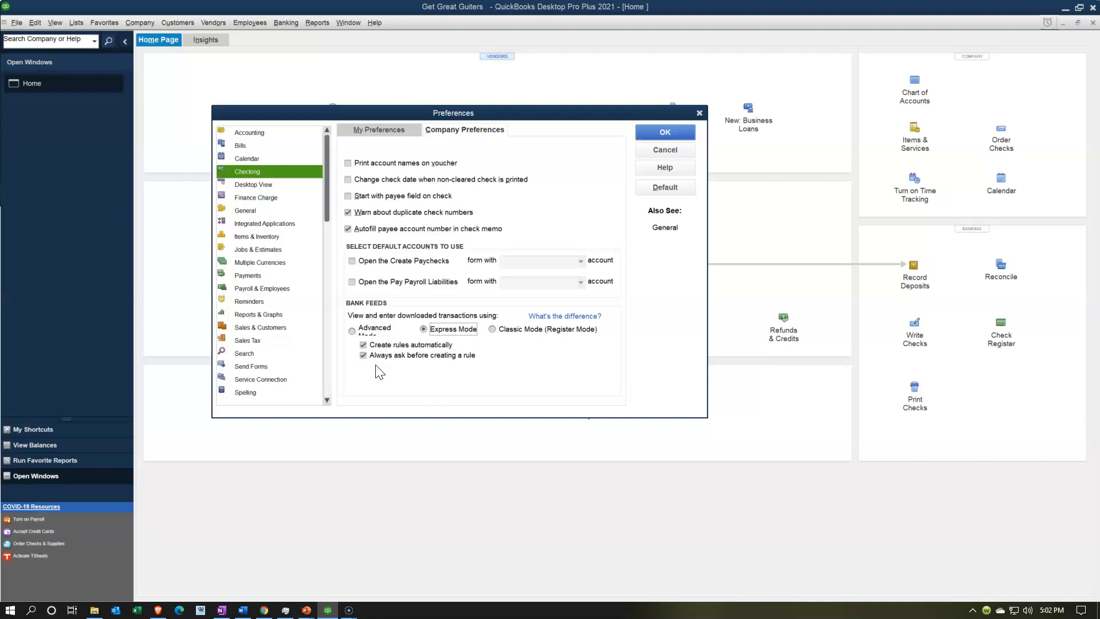
{"action": "left_click", "coordinate": [492, 330]}
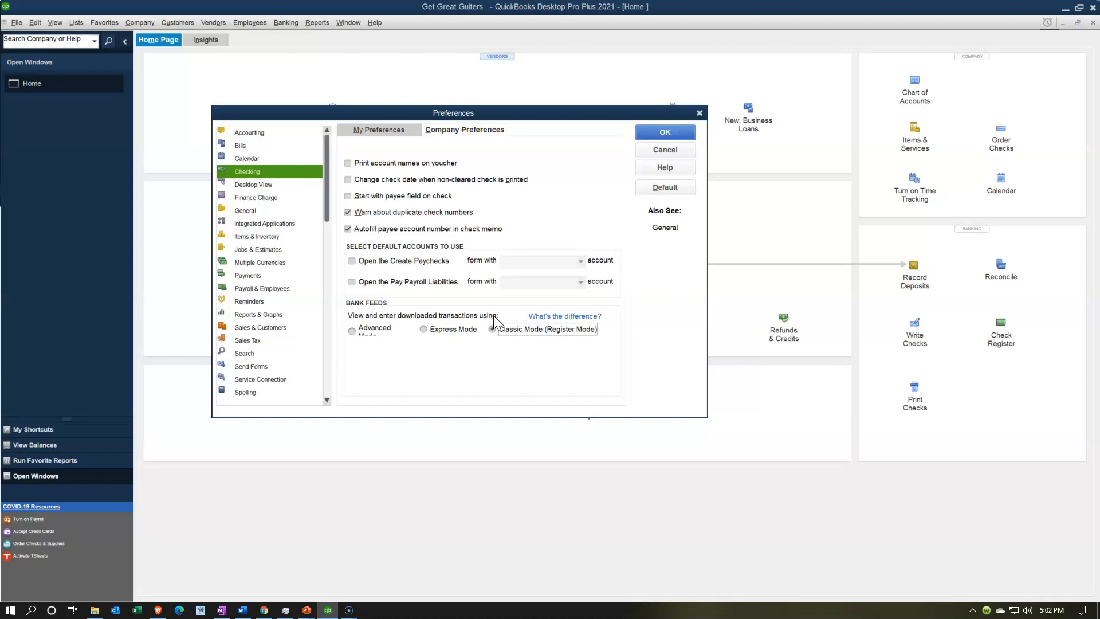
{"action": "left_click", "coordinate": [353, 331]}
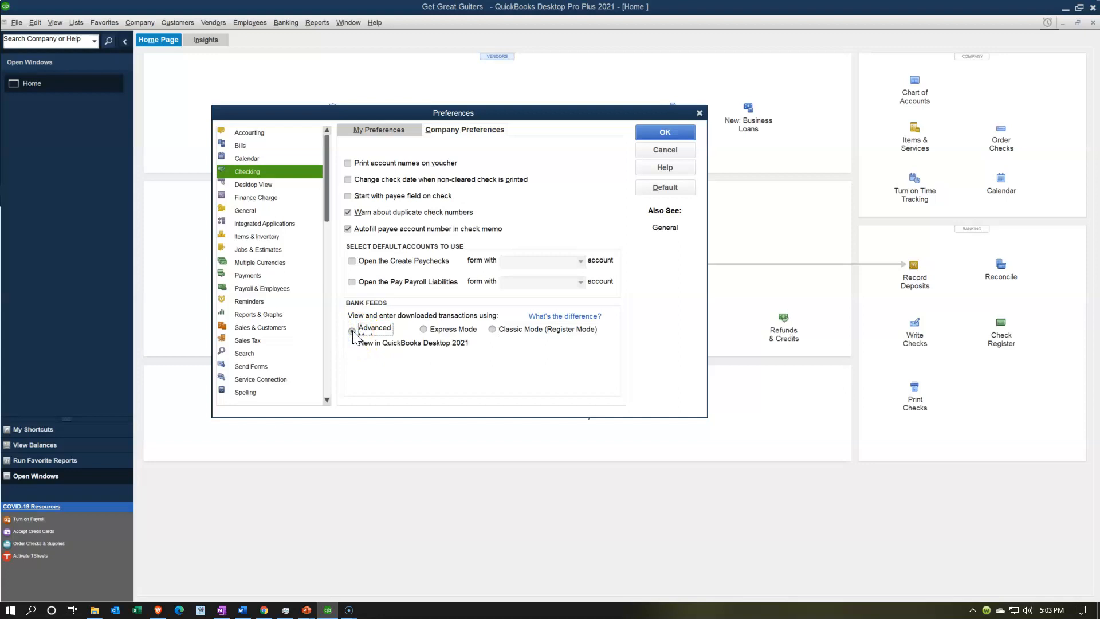
- Open the company Desktop View preferences to examine the features shown on the Home page
{"action": "left_click", "coordinate": [253, 185]}
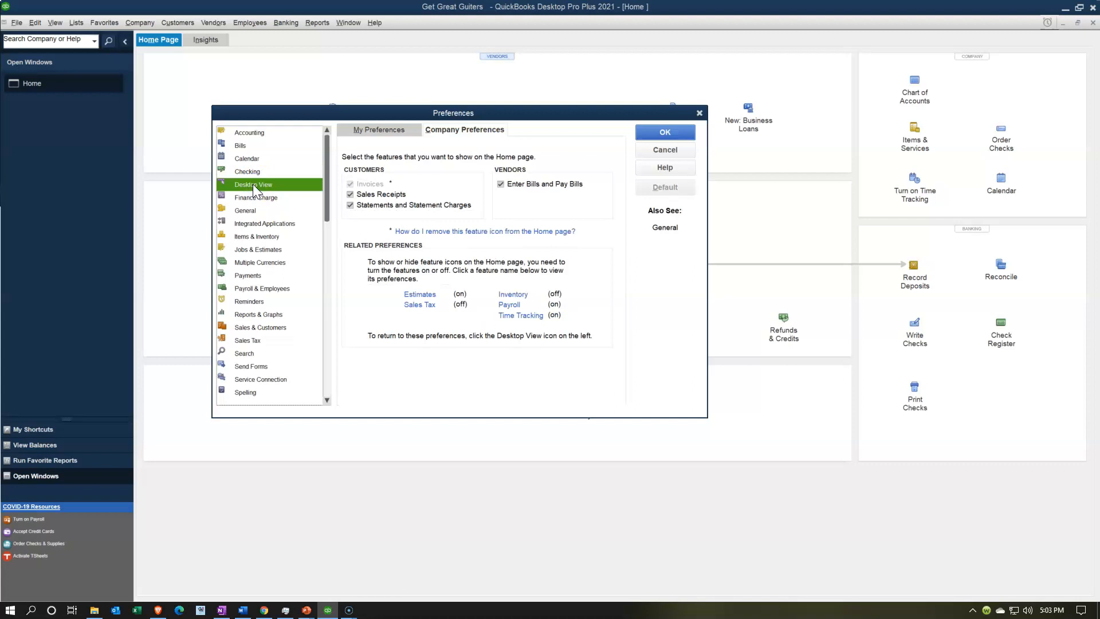